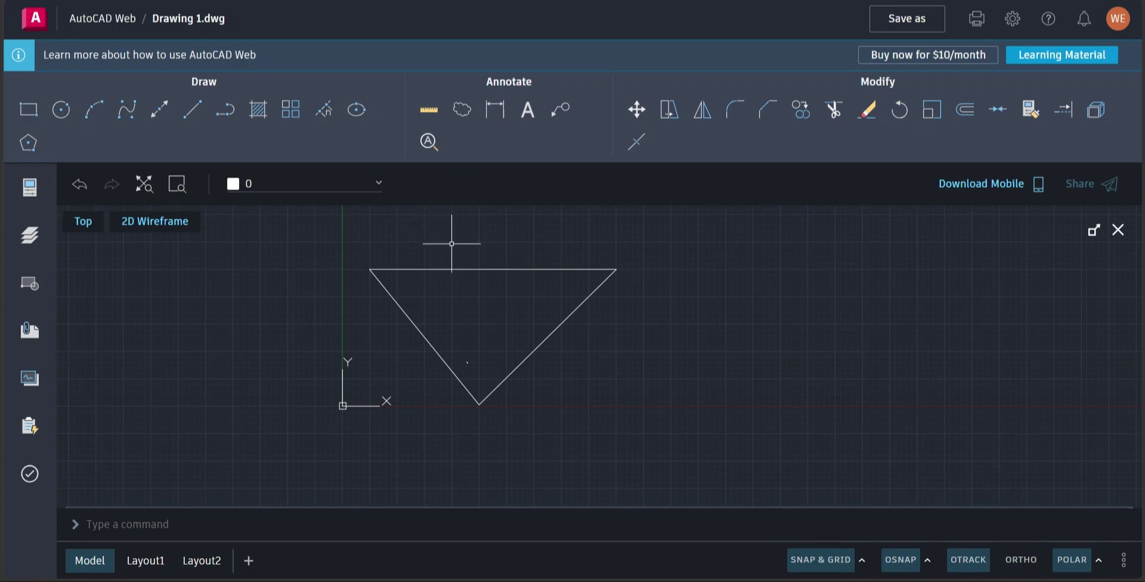
Add the multiline text "we are strong" in the Arial_3 style just above the triangle's horizontal edge.
click(470, 248)
click(528, 109)
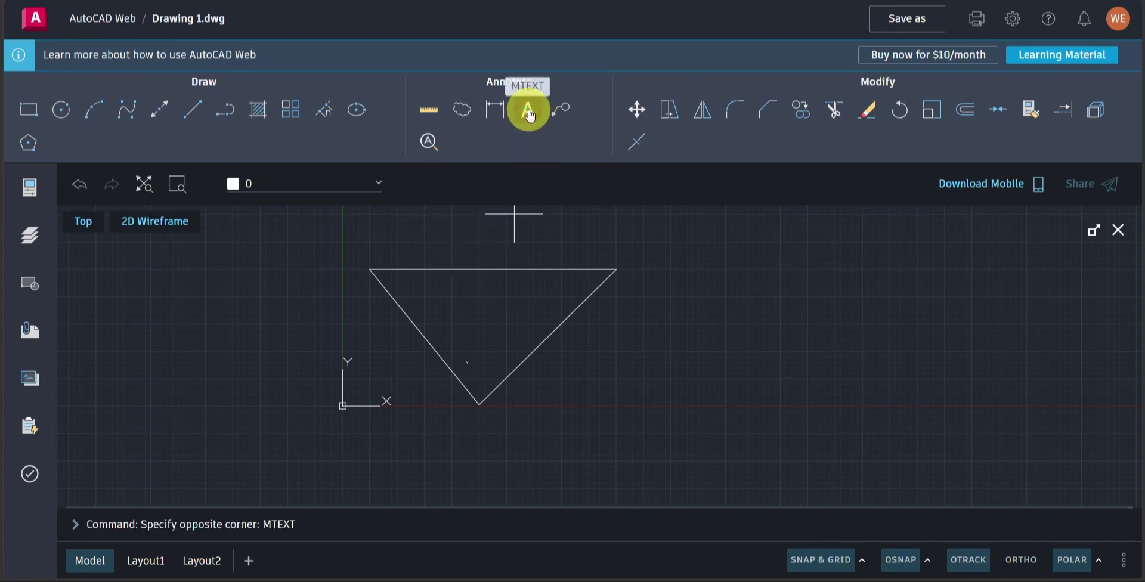
click(481, 238)
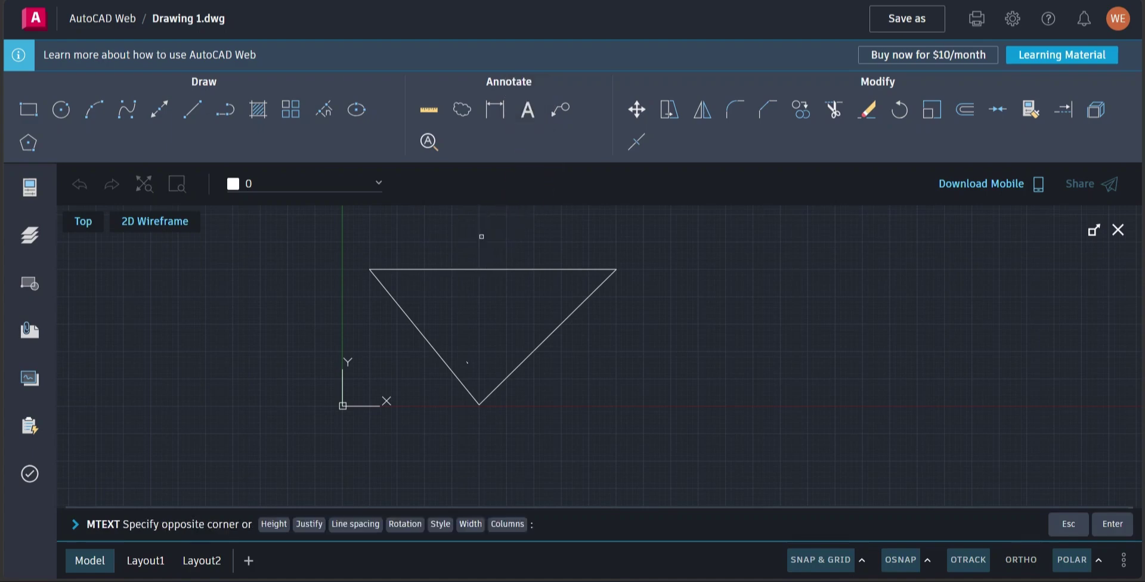
click(482, 237)
text(W)
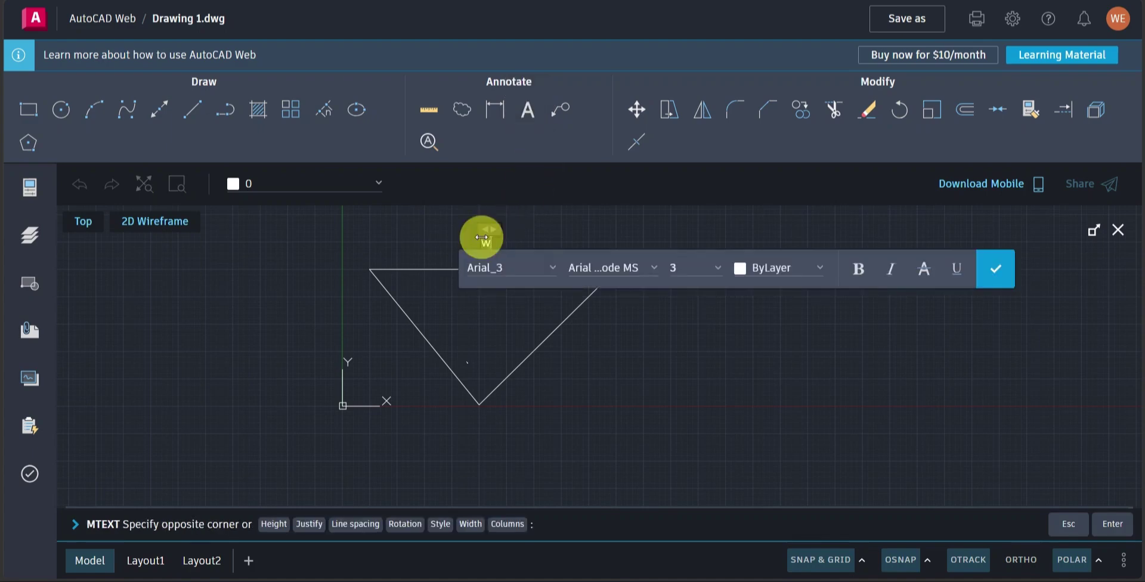
text(e are strong)
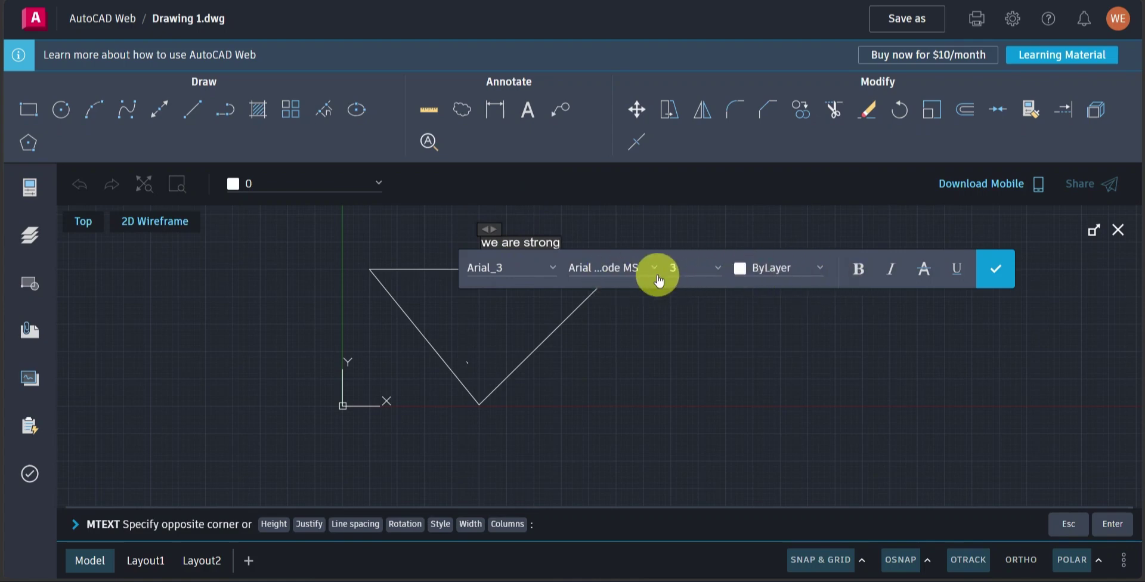
click(516, 271)
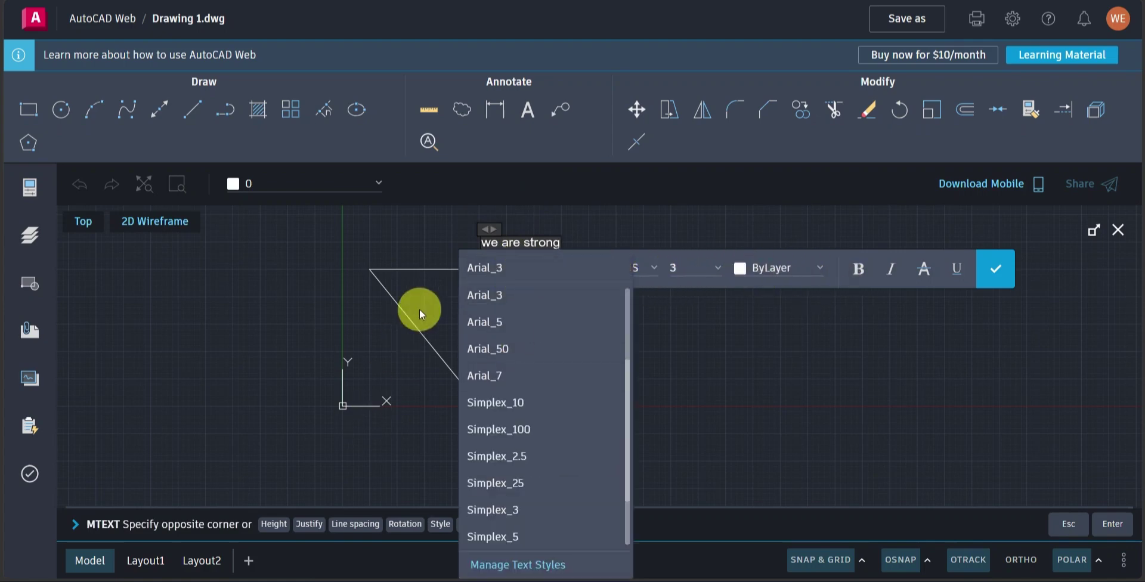
click(456, 329)
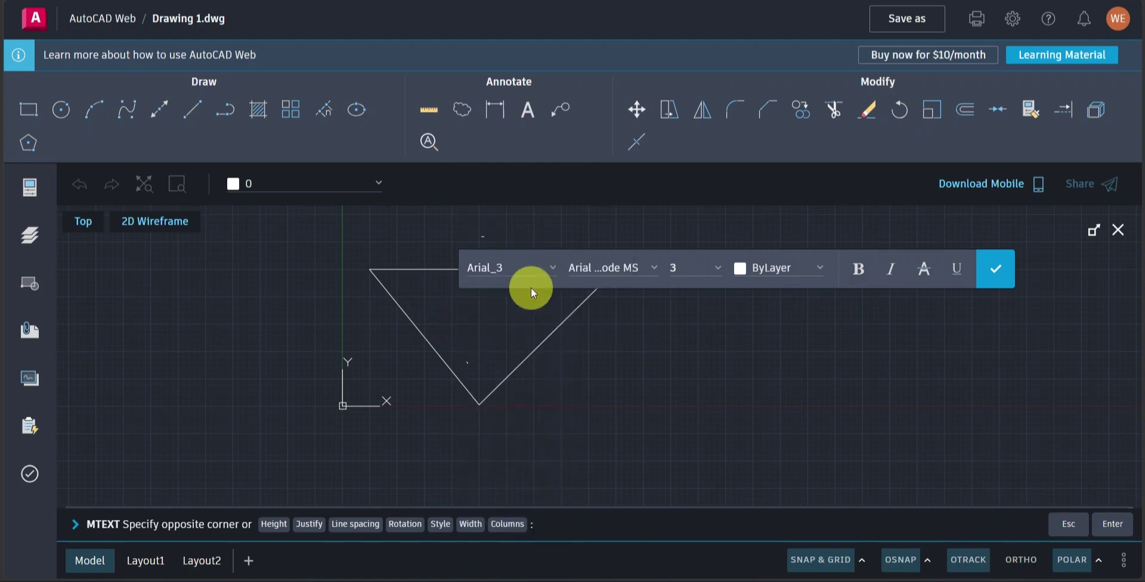
click(490, 241)
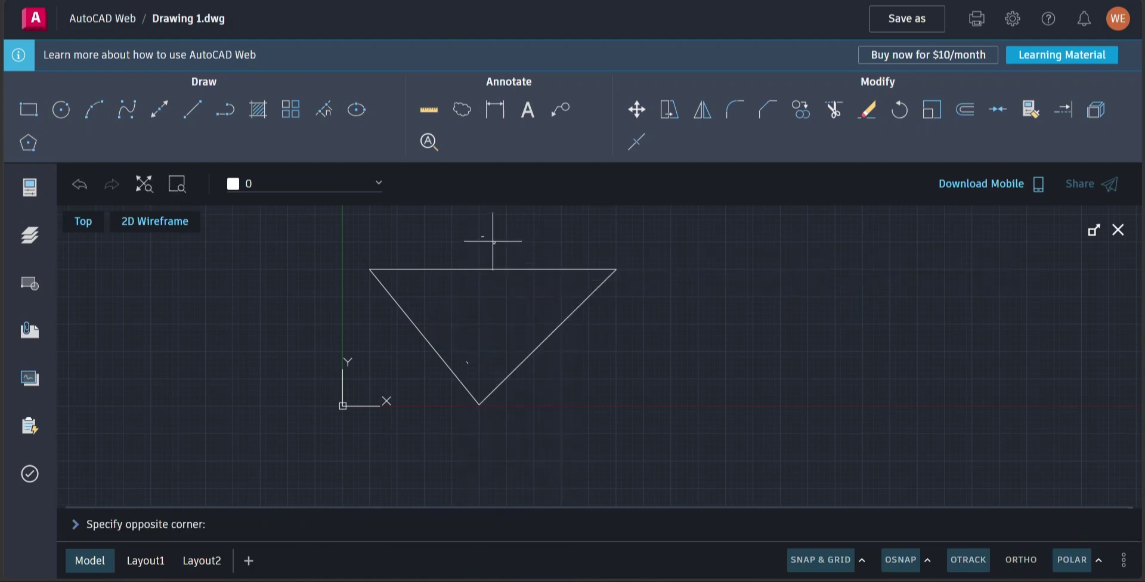
click(490, 241)
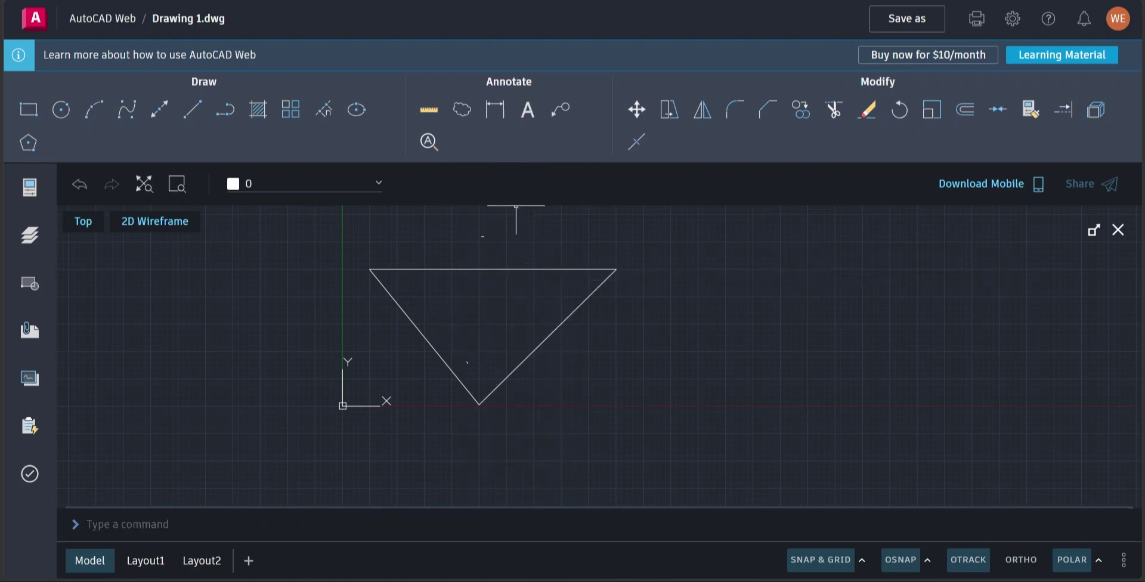
Dimension the triangle's right slanted side and its horizontal edge, placing both dimension lines outside the triangle.
click(527, 109)
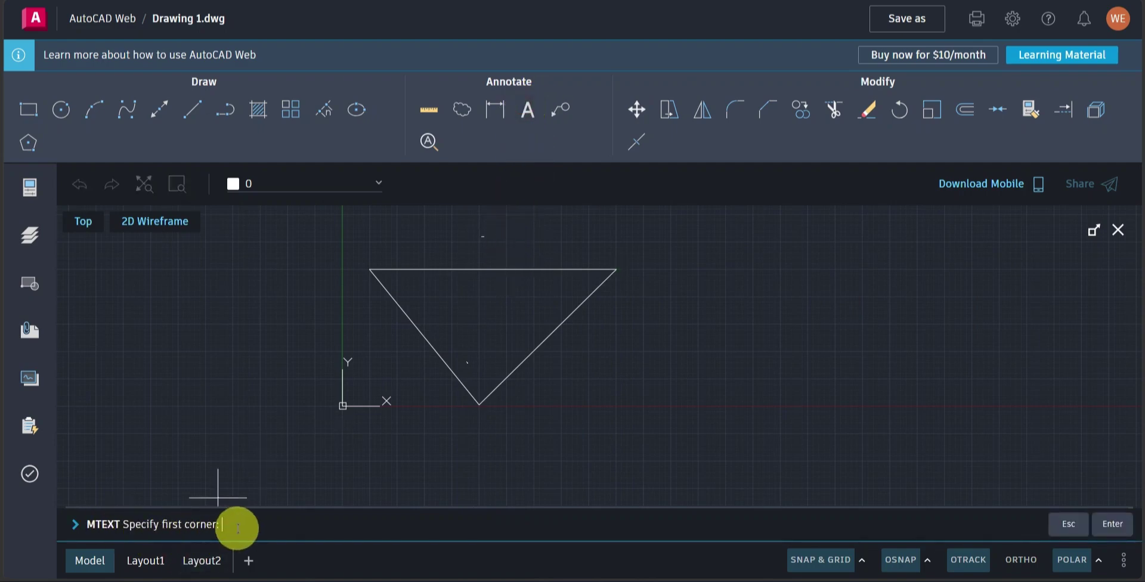
key(Escape)
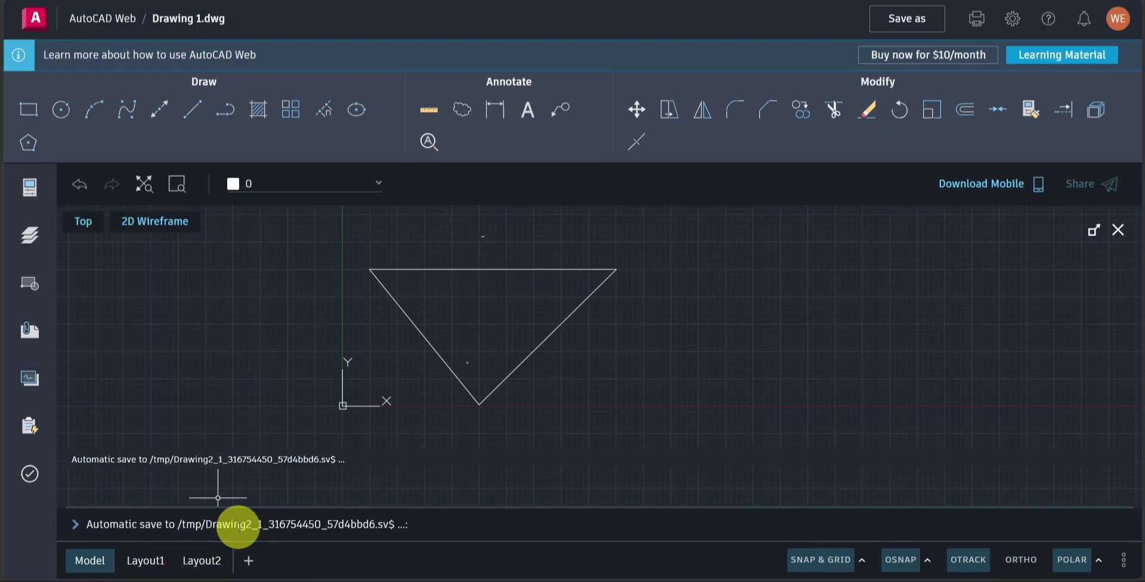
click(244, 523)
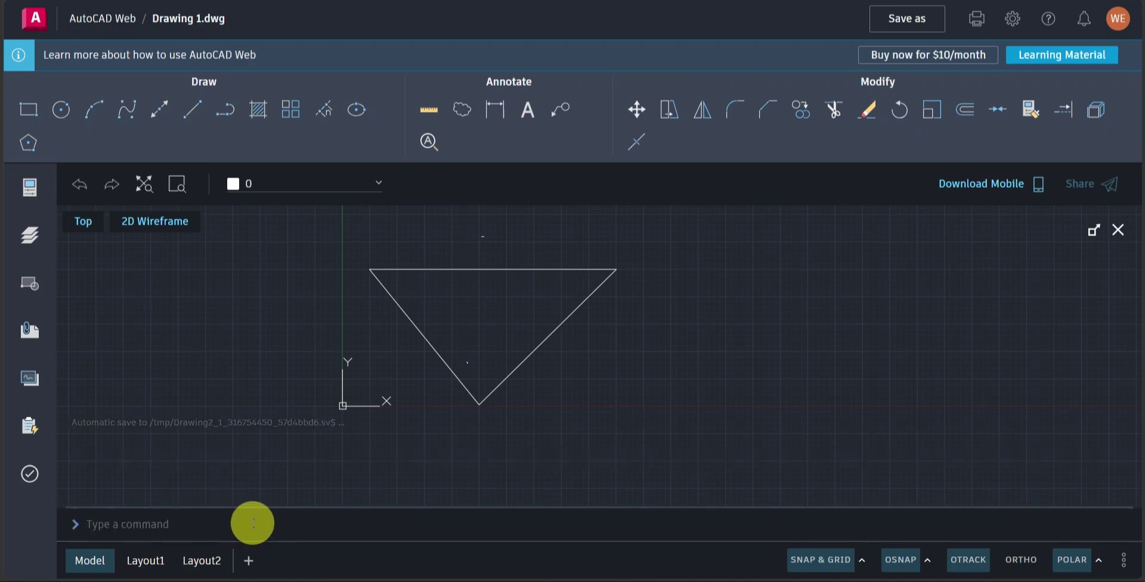
text(dim)
key(Return)
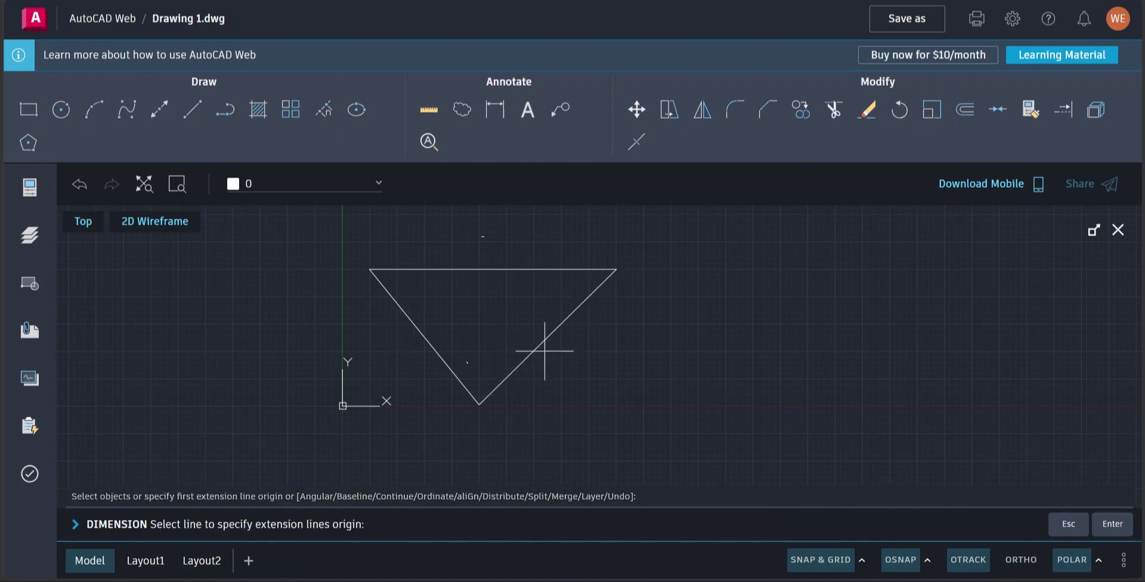
click(550, 335)
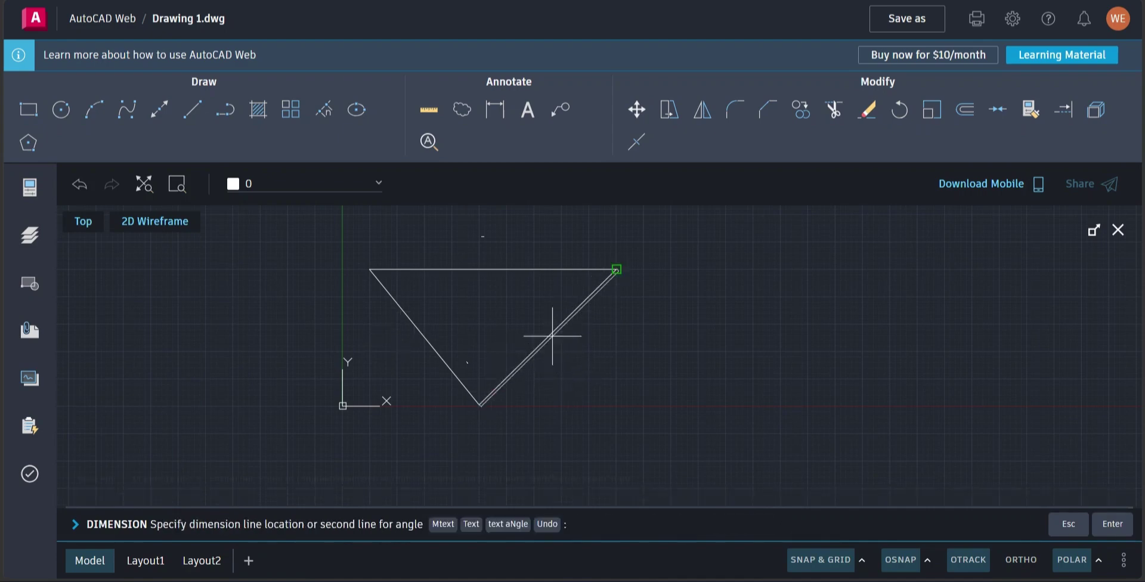
click(621, 399)
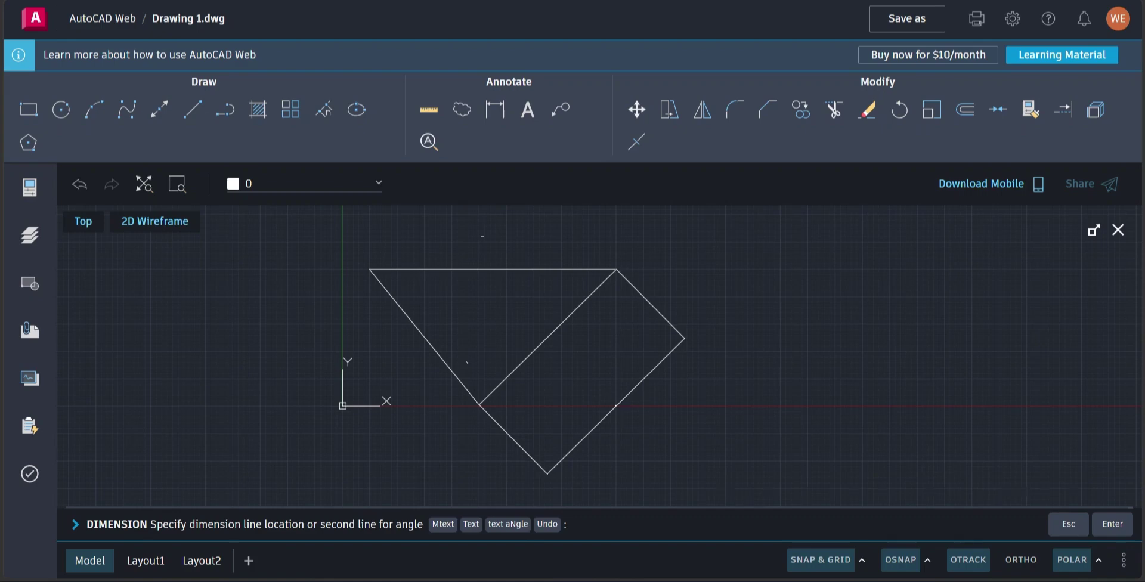
key(Escape)
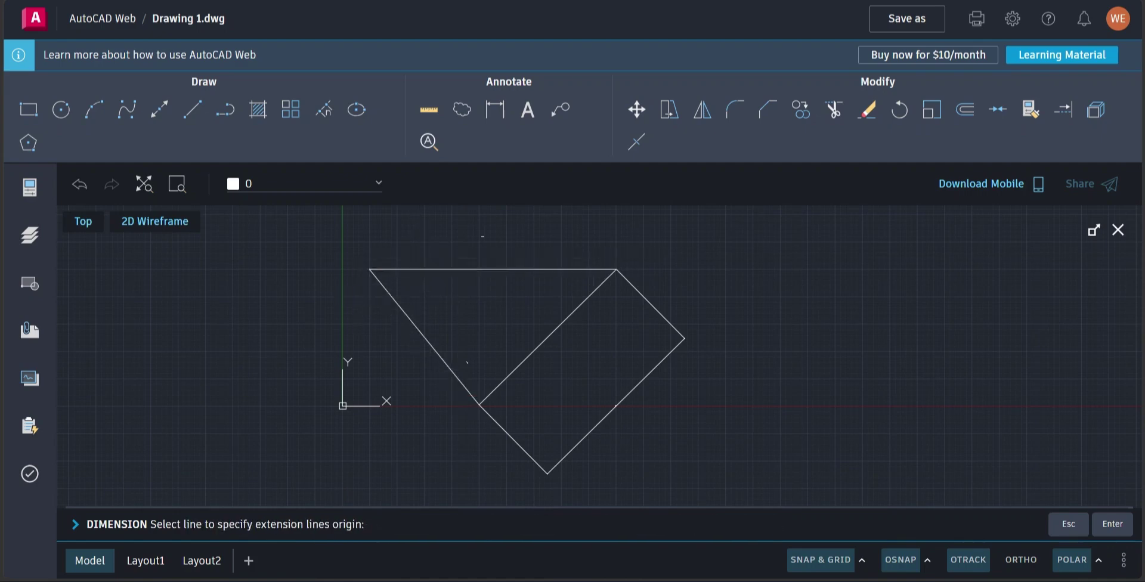
click(426, 267)
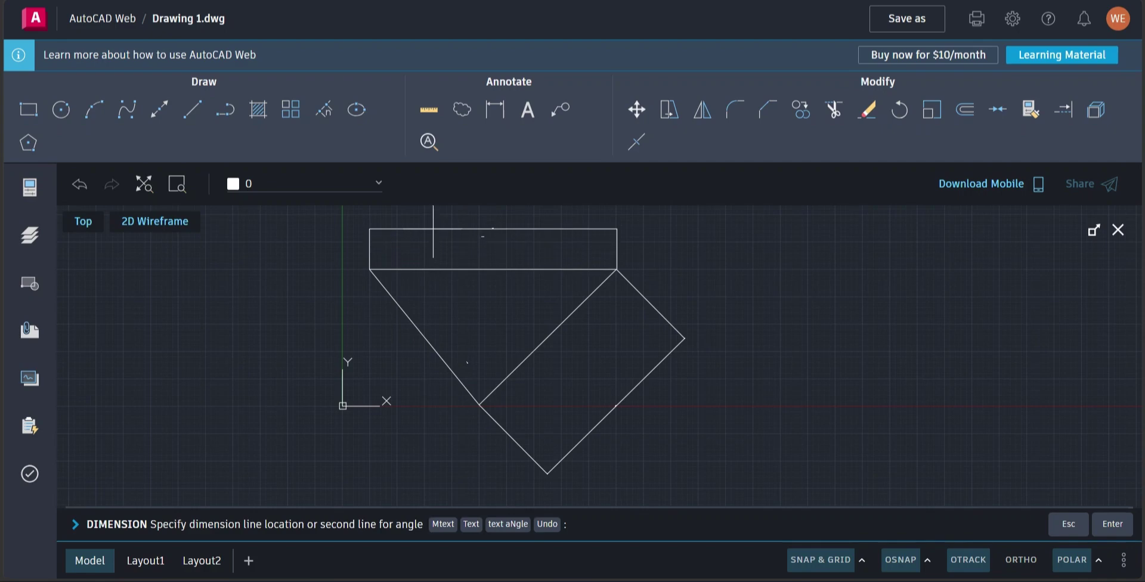
click(432, 229)
Write the multiline text "we are strong" inside the triangle.
click(526, 110)
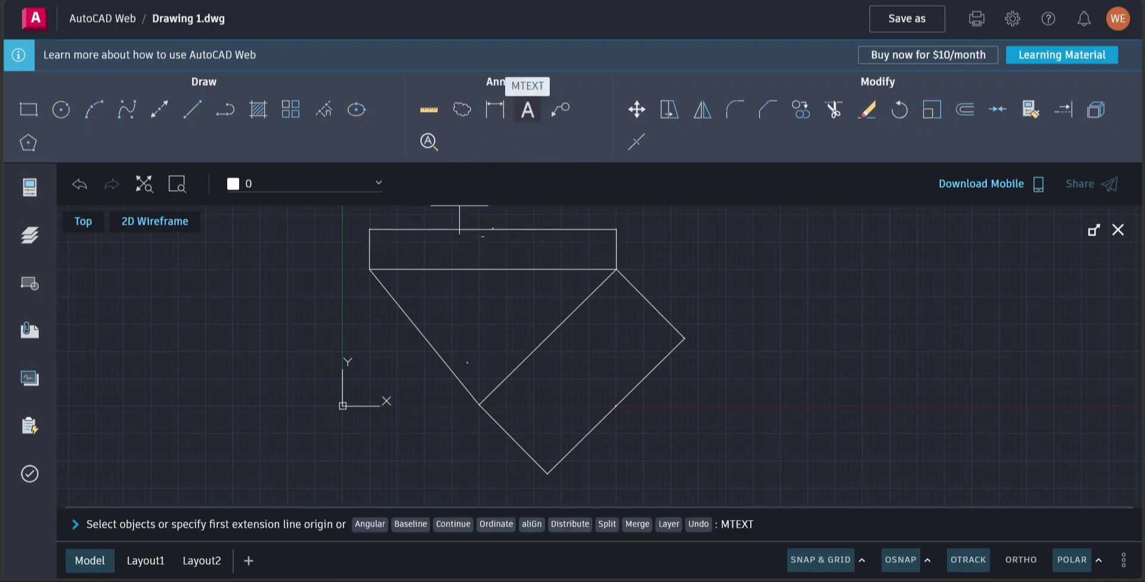
click(460, 311)
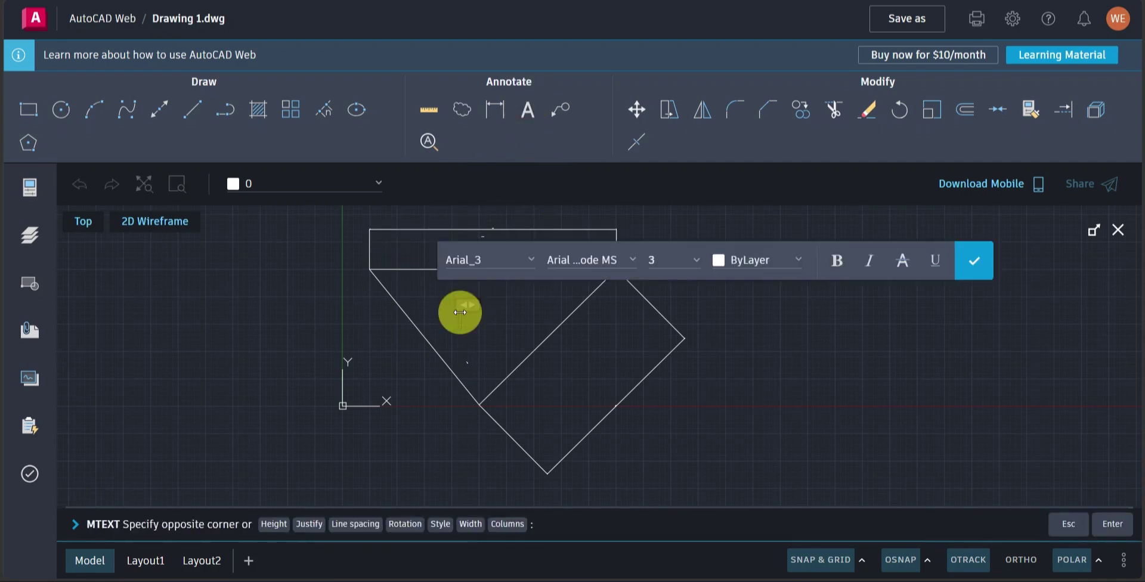
text(m)
key(BackSpace)
text(we are strong)
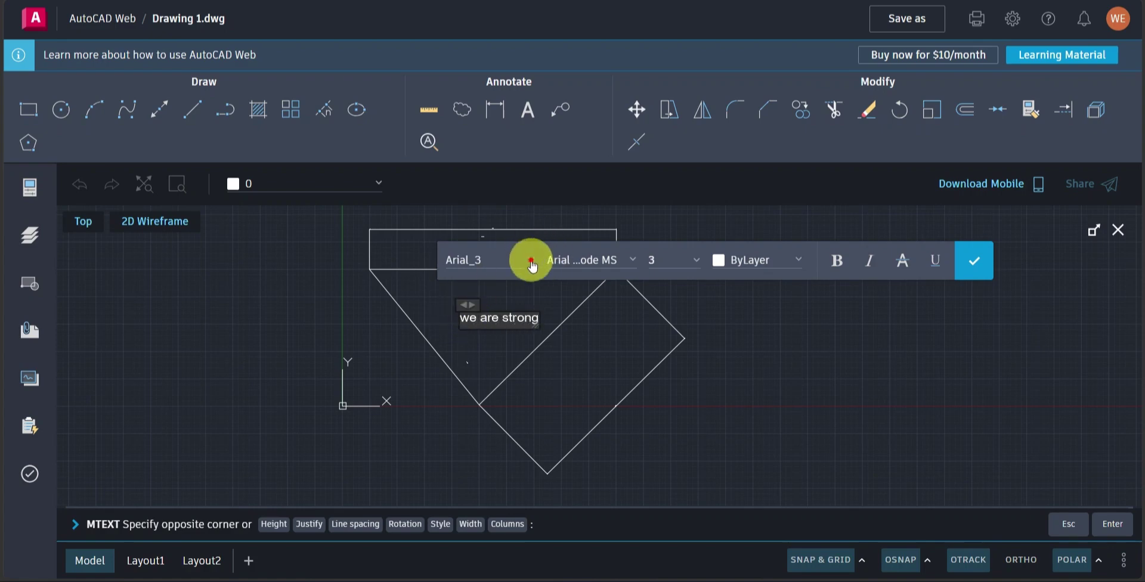
Set the text style to Arial_5 and adjust the width of the text frame, then finish the text.
click(527, 261)
click(488, 309)
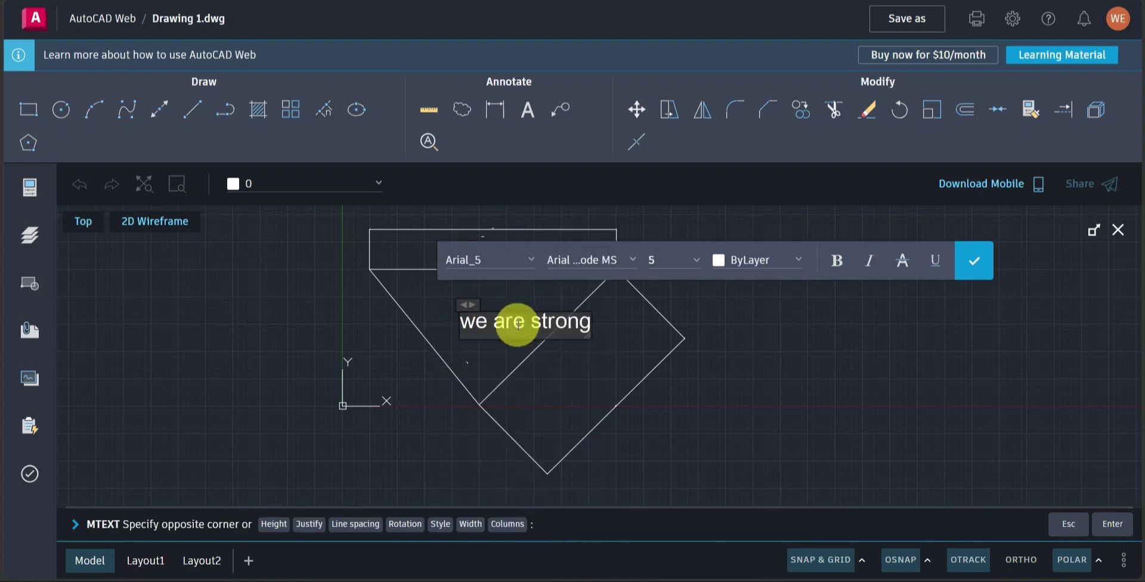
drag(587, 335, 621, 350)
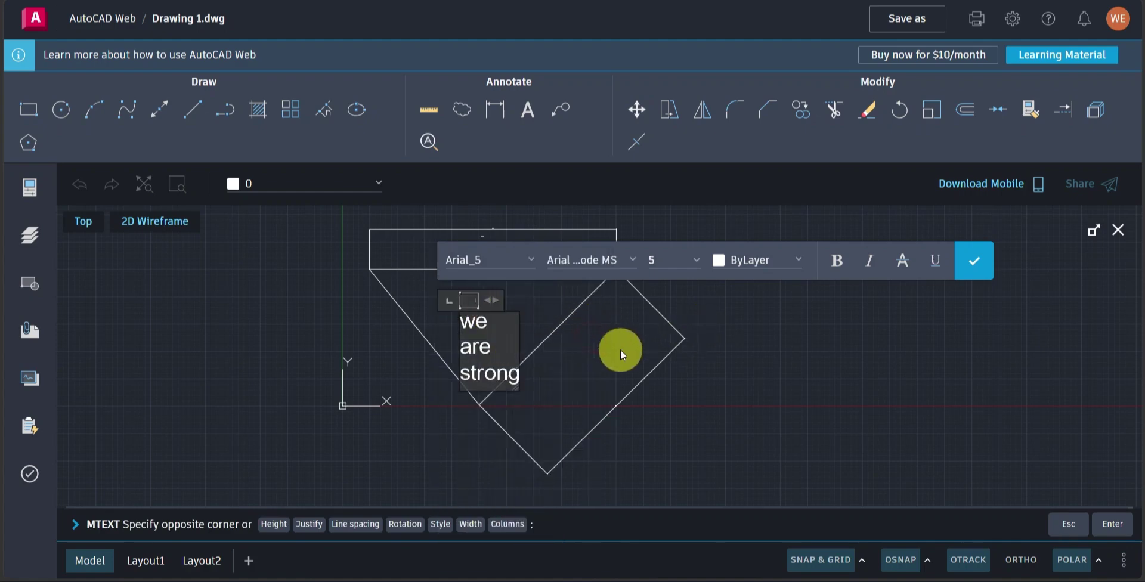
drag(521, 333, 558, 335)
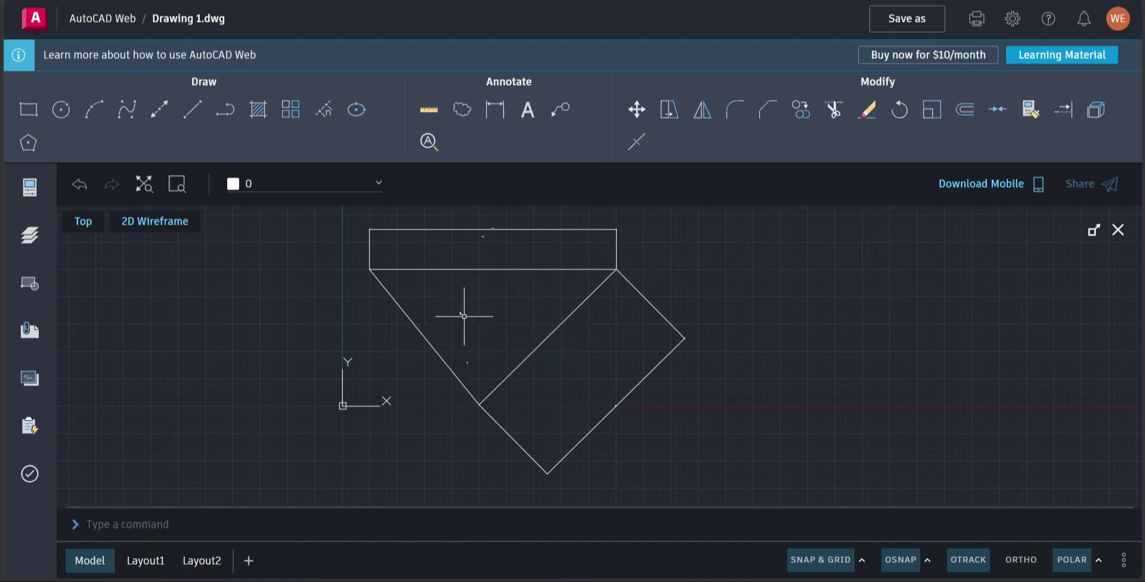
Clear the selection inside the triangle and undo the added texts and dimensions.
click(463, 316)
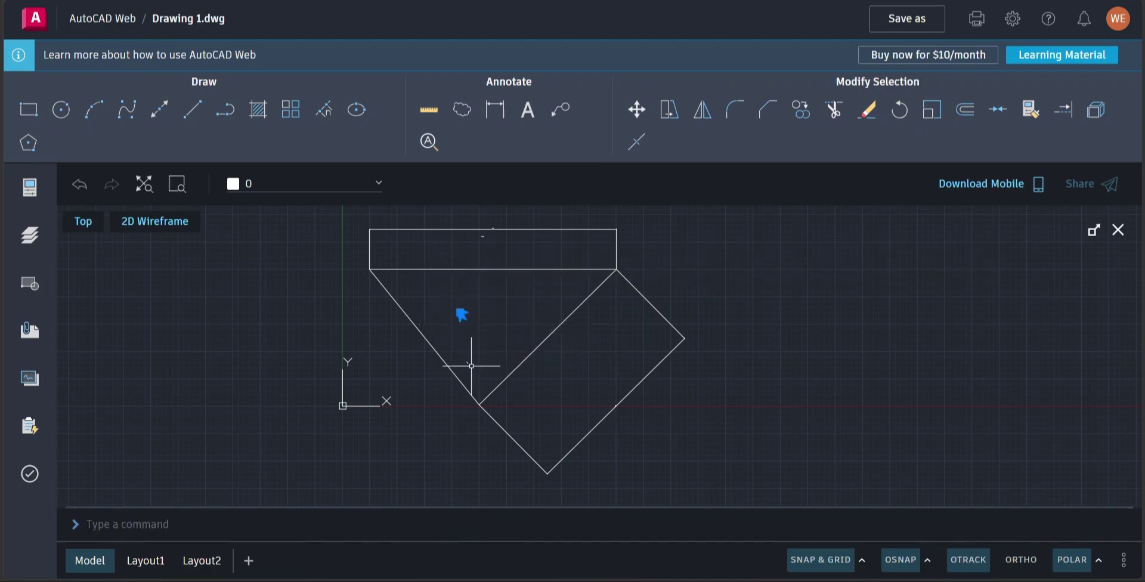
click(467, 363)
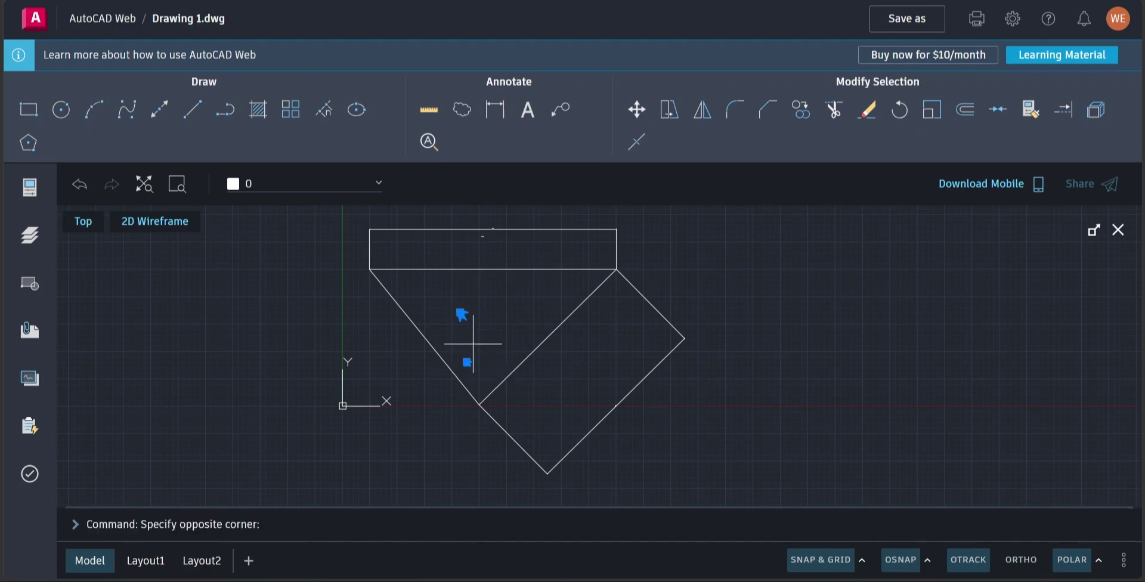
key(Escape)
key(ctrl+z)
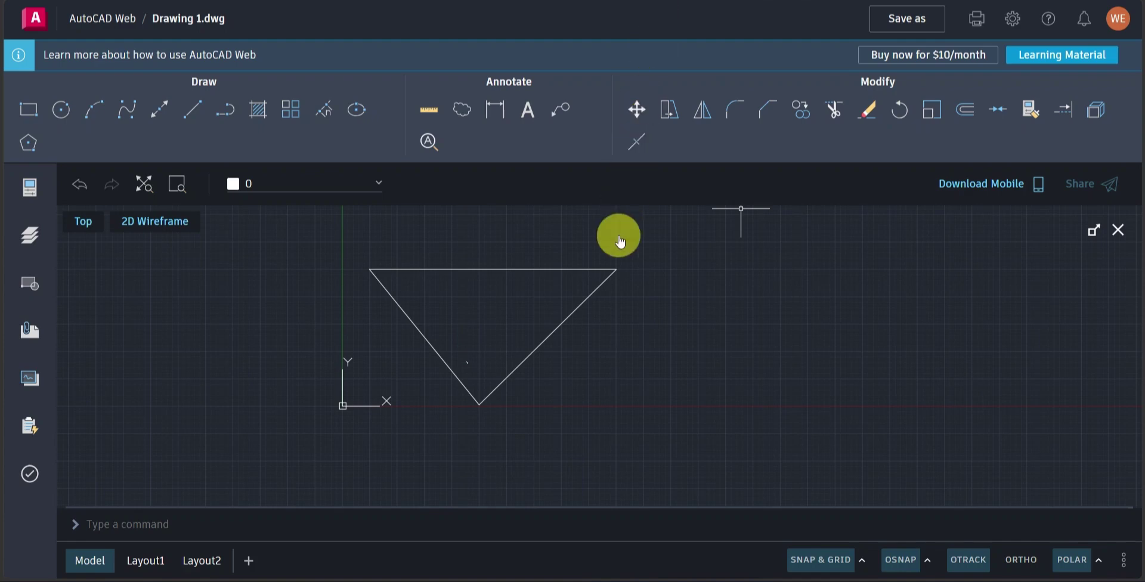
click(636, 109)
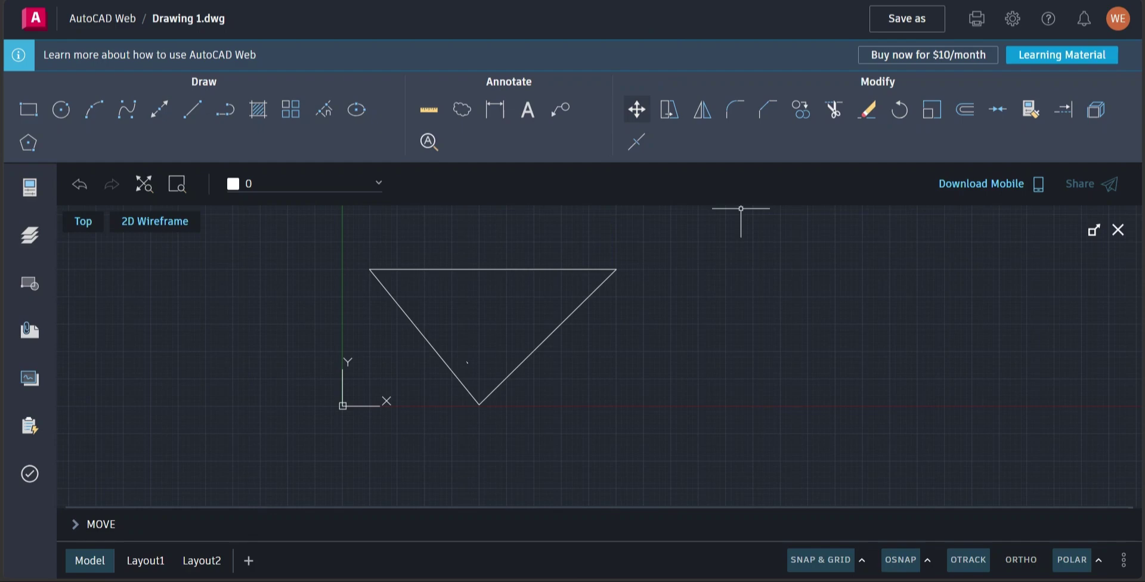
key(Escape)
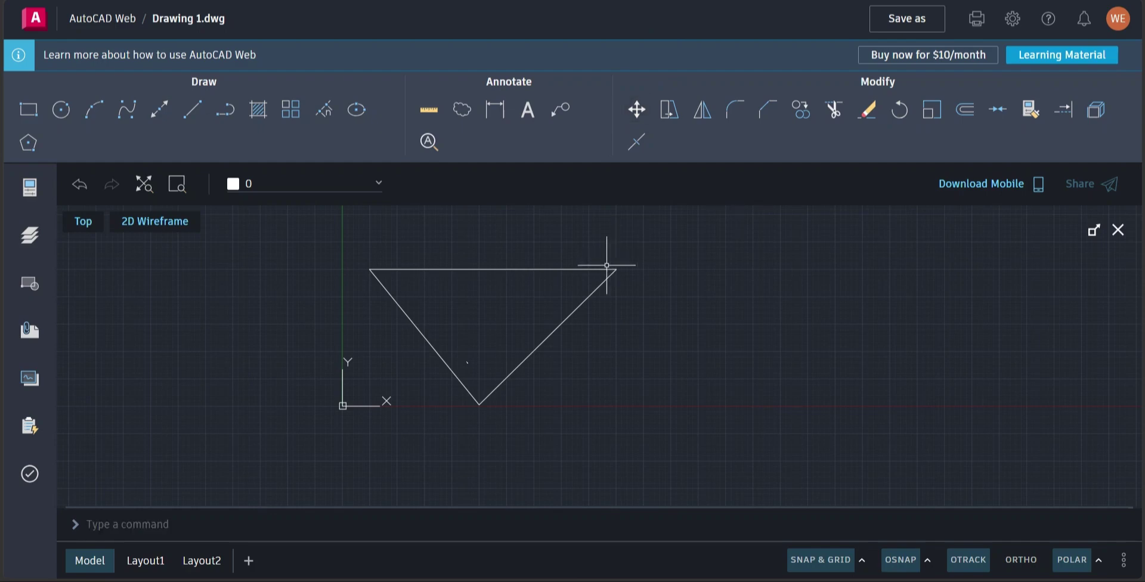